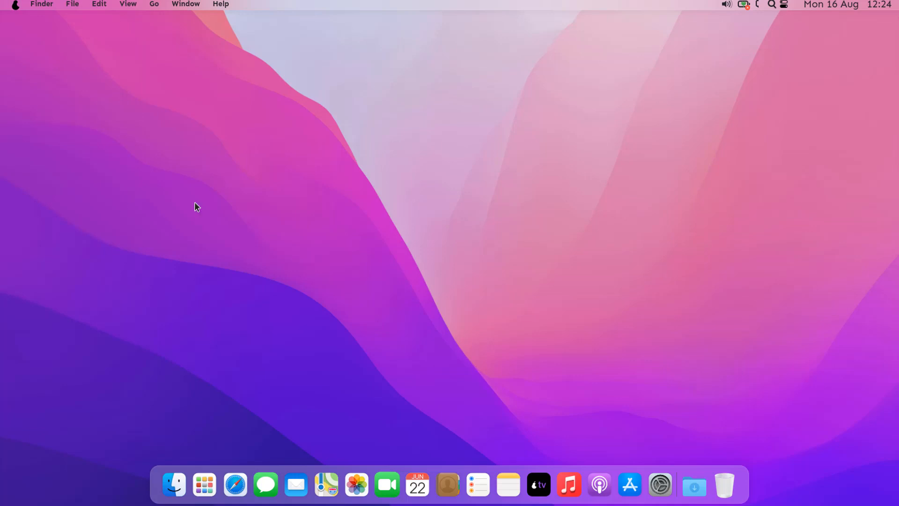
# Examine the calendar, notifications, search, network and audio volume pop-ups of the pearOS menu bar.
pyautogui.click(860, 6)
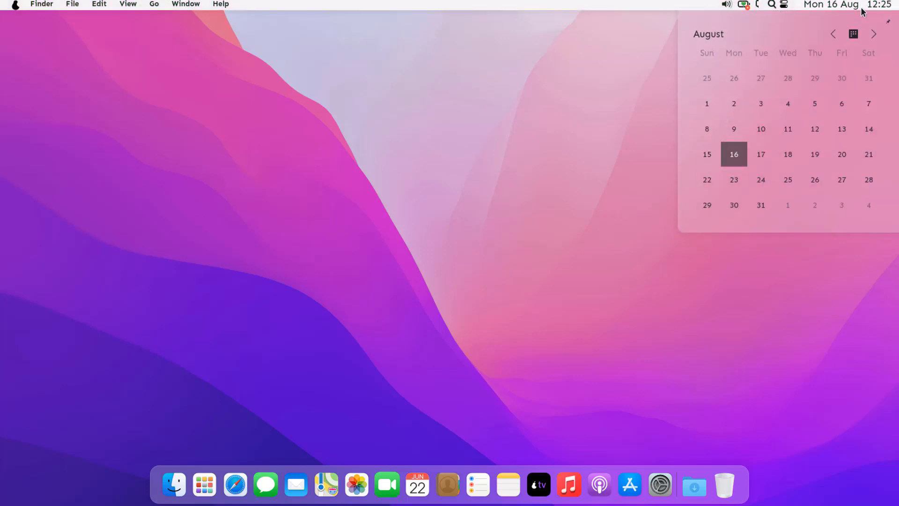
pyautogui.click(862, 7)
pyautogui.click(785, 6)
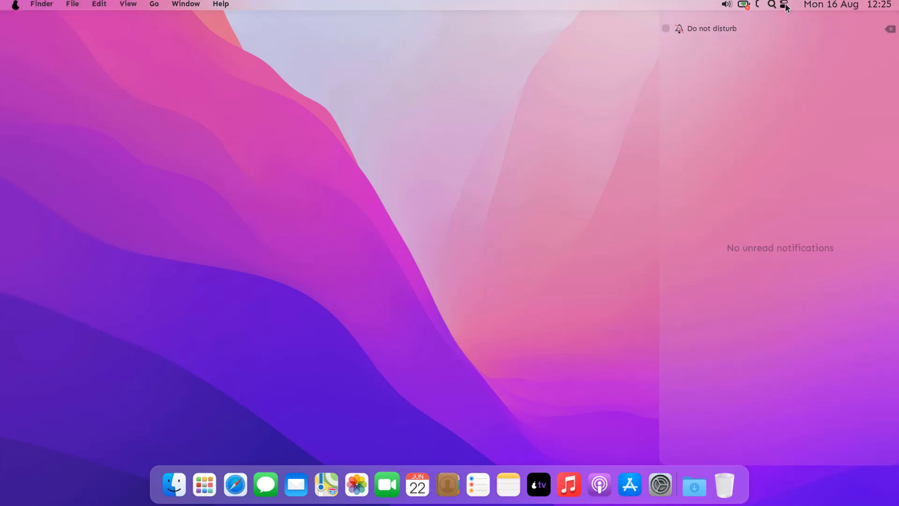
pyautogui.click(785, 5)
pyautogui.click(771, 7)
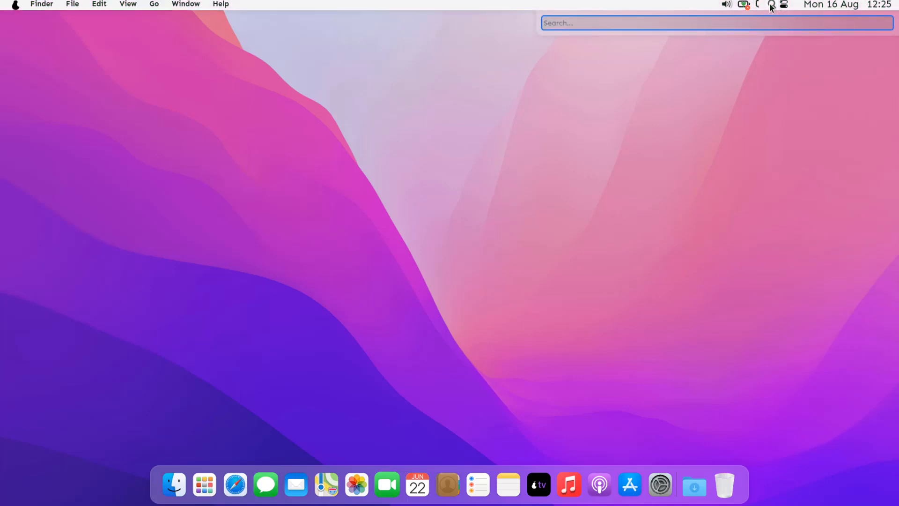
pyautogui.click(771, 6)
pyautogui.click(758, 6)
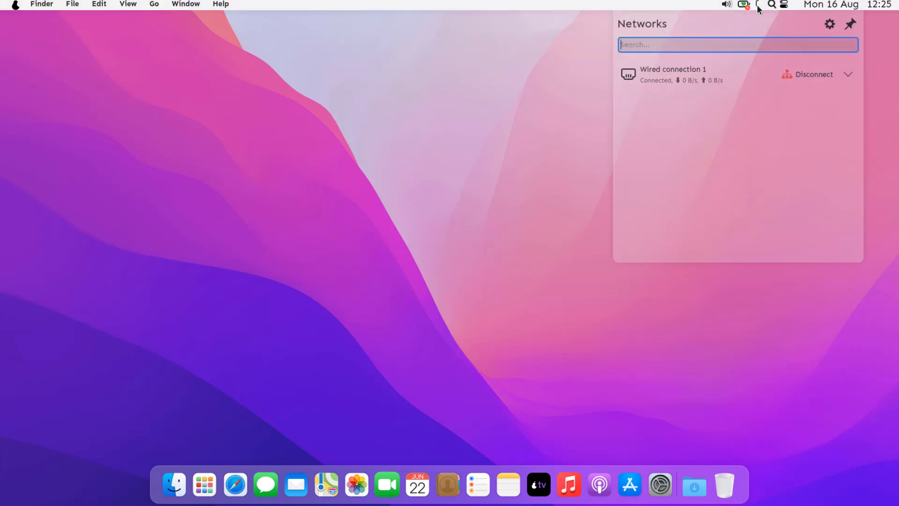
pyautogui.click(758, 6)
pyautogui.click(726, 5)
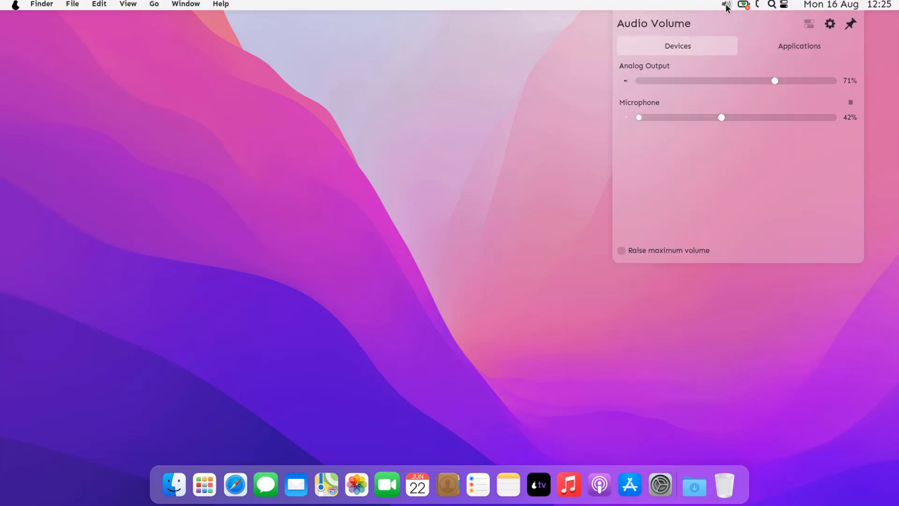
pyautogui.click(727, 6)
# Examine the Wallpaper, Mouse Actions, Icons and About pages of the desktop folder settings, leaving the settings unchanged.
pyautogui.rightClick(463, 158)
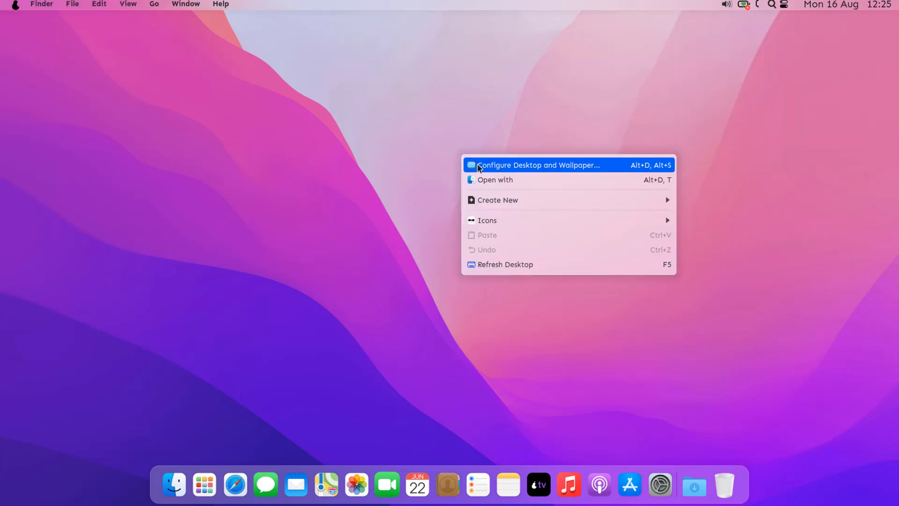
pyautogui.click(479, 164)
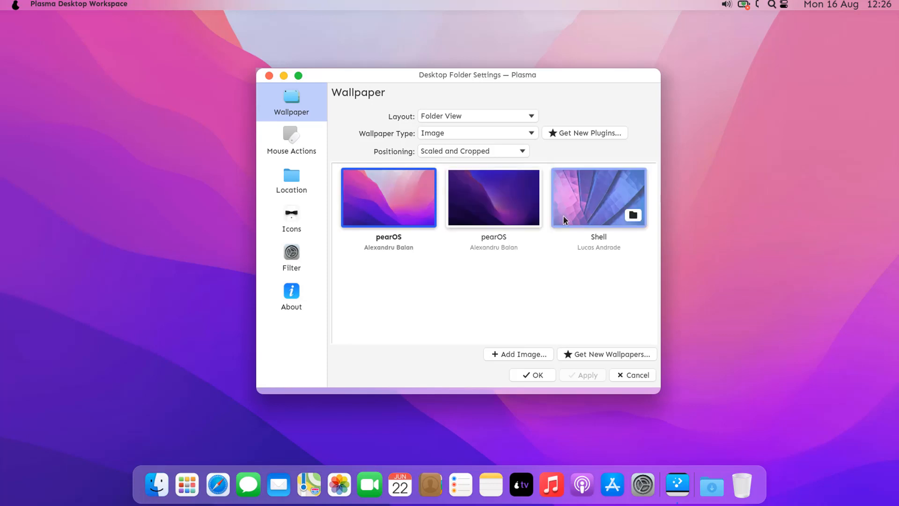
pyautogui.click(290, 148)
pyautogui.click(292, 220)
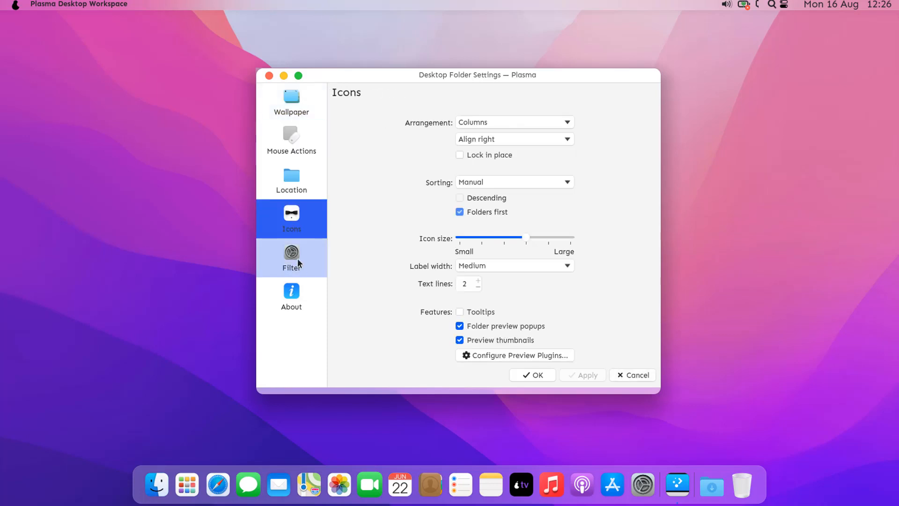
pyautogui.click(291, 296)
pyautogui.click(291, 103)
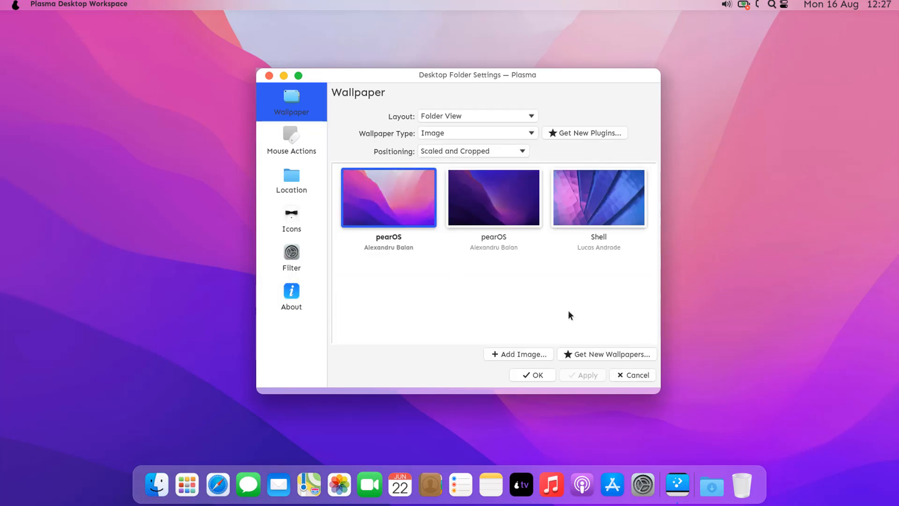
pyautogui.click(637, 374)
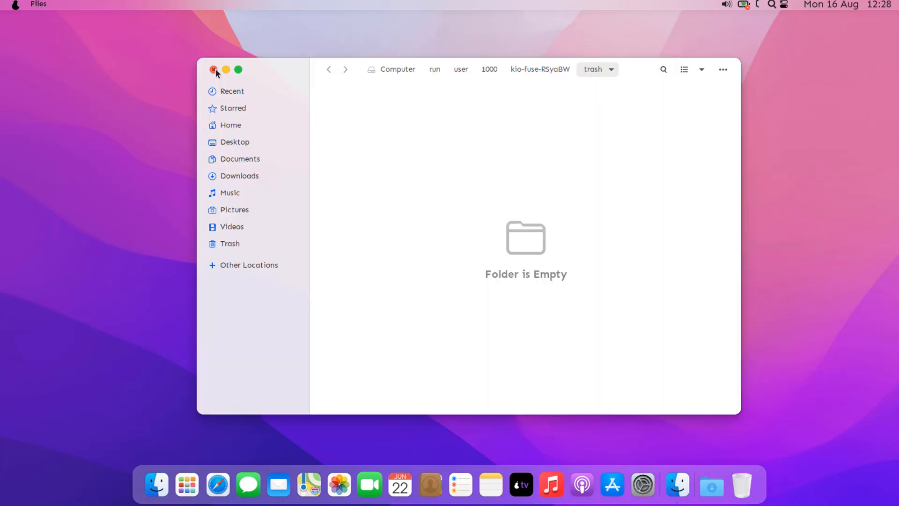
# Close the trash folder window and shut down pearOS.
pyautogui.click(215, 69)
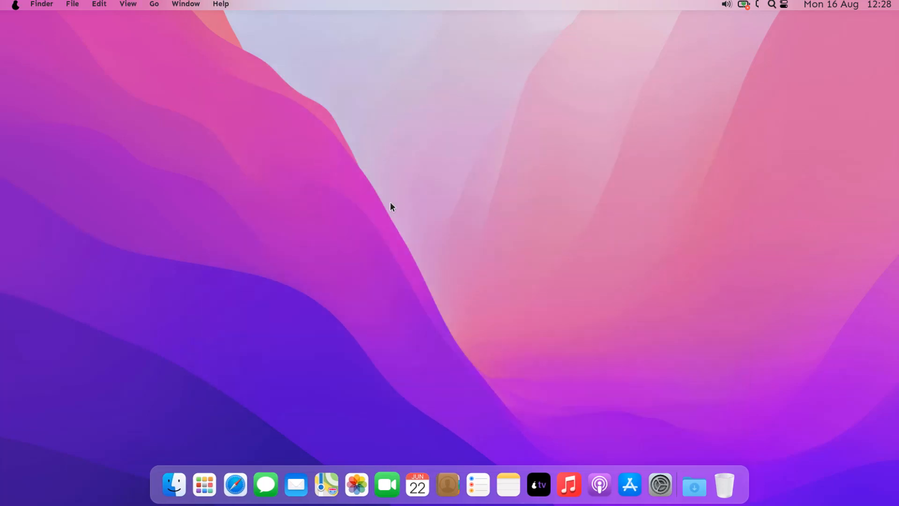
pyautogui.click(15, 6)
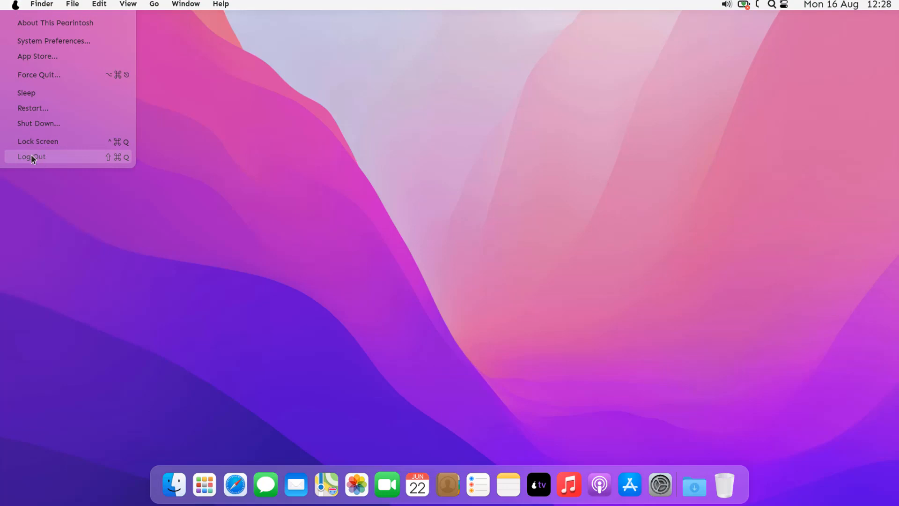
pyautogui.click(44, 123)
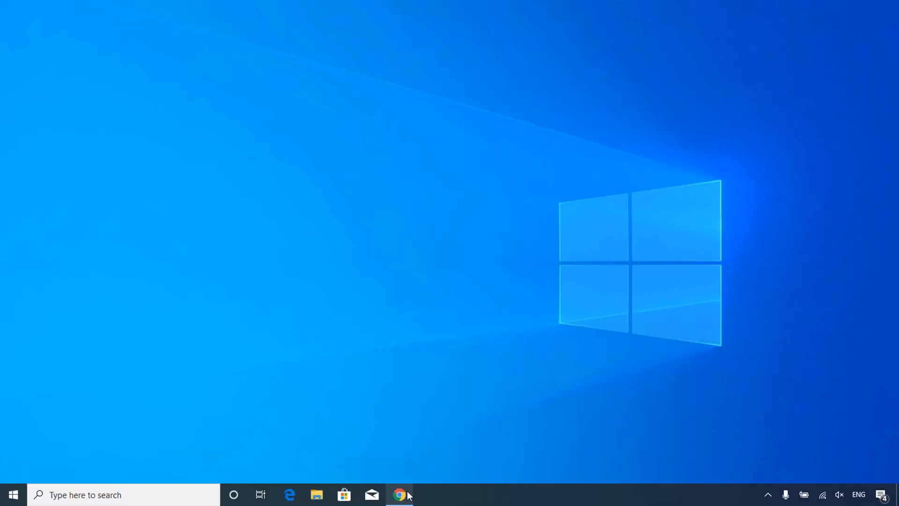
# Switch to Chrome, search Google for "pearos" and open the pearOS official website.
pyautogui.click(407, 495)
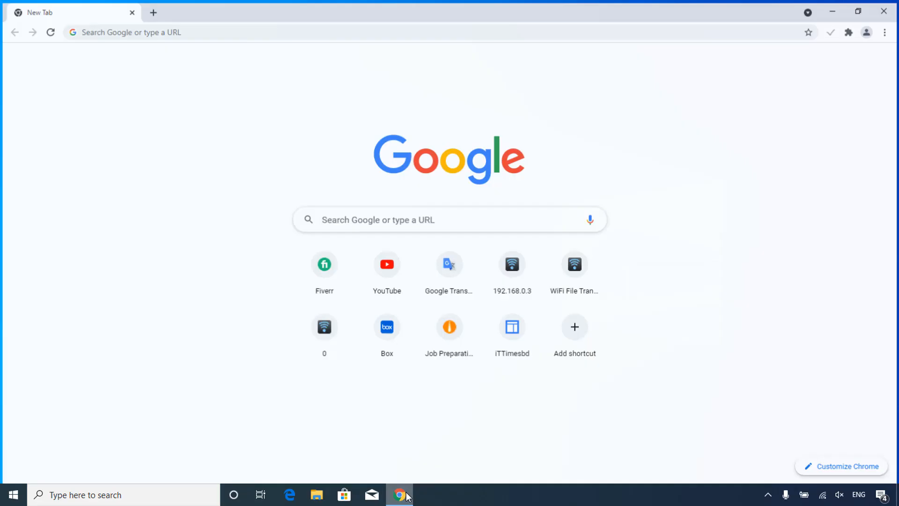
pyautogui.click(199, 24)
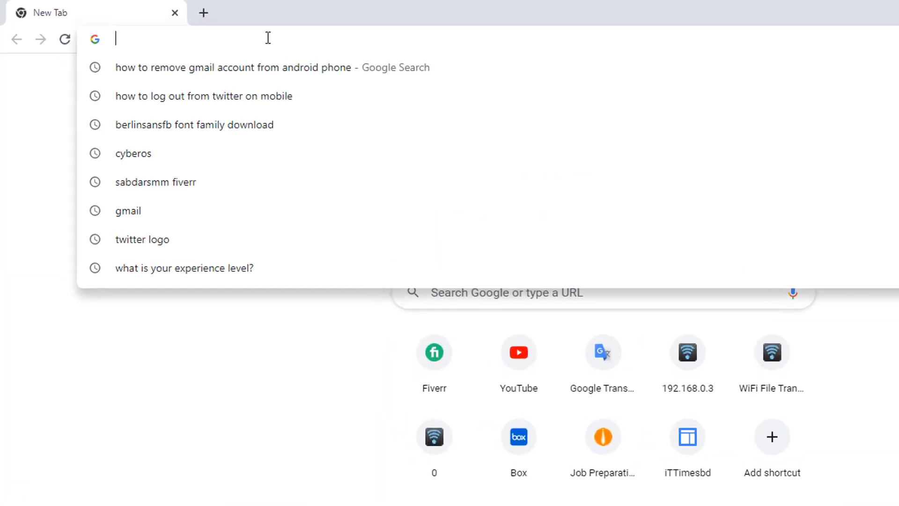
pyautogui.write('pearos')
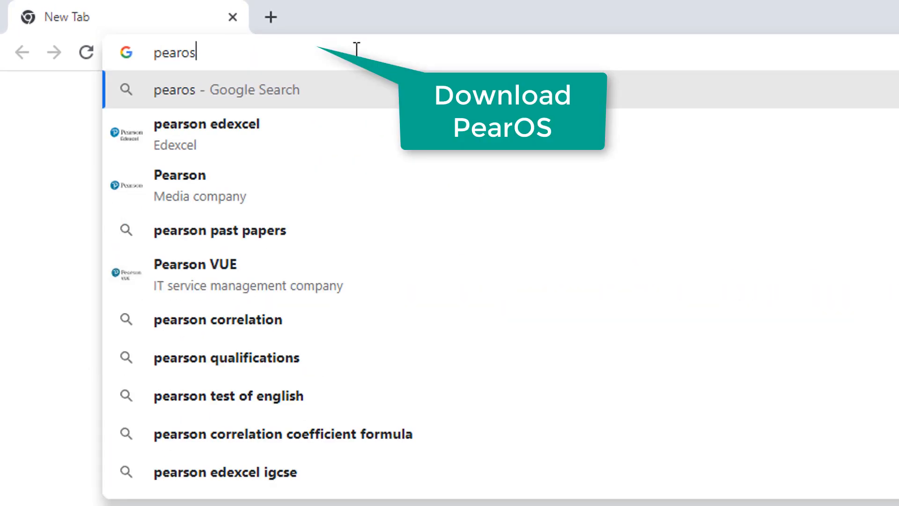
pyautogui.press('Return')
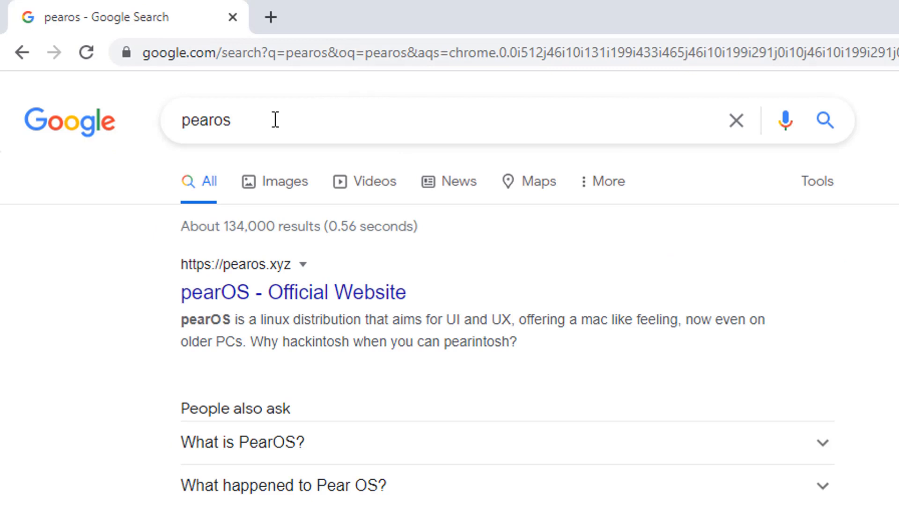
pyautogui.click(253, 292)
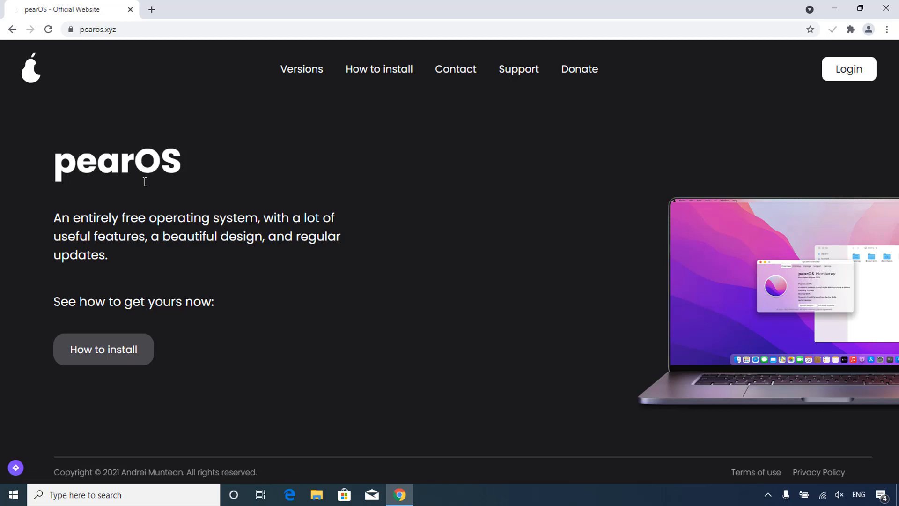
# Open the Monterey release from the site's versions list, dismissing the ad, and download its ISO.
pyautogui.click(307, 75)
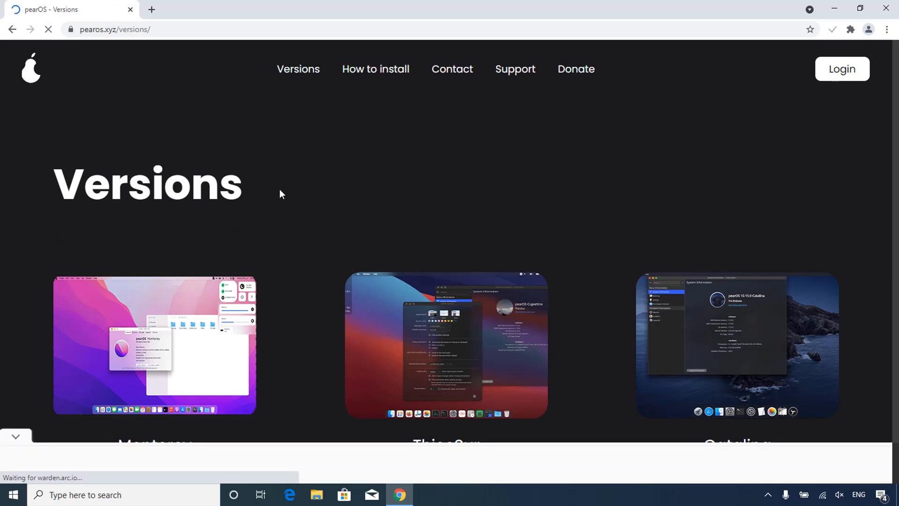
pyautogui.scroll(-1, 279, 190)
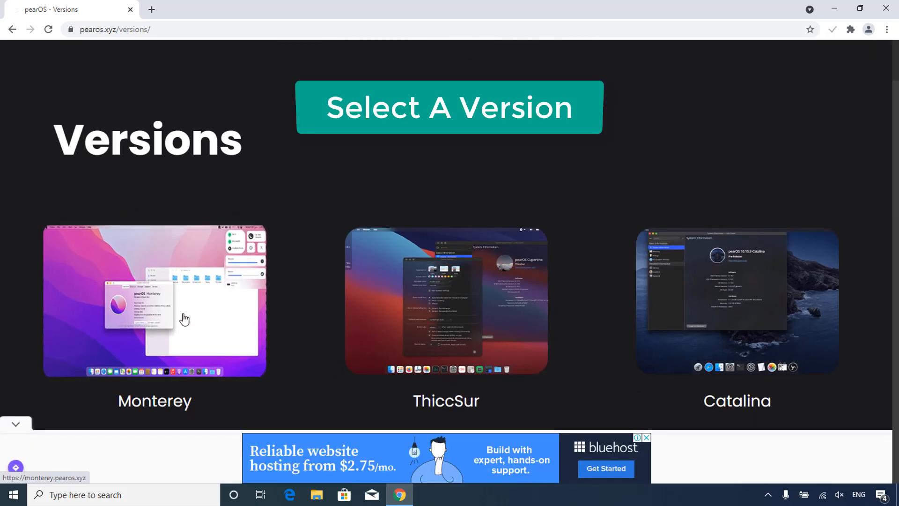
pyautogui.click(162, 321)
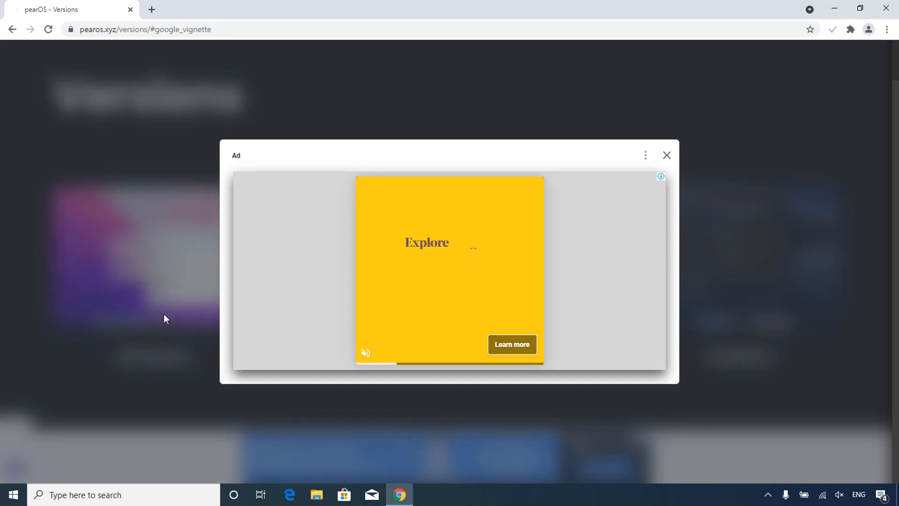
pyautogui.click(667, 156)
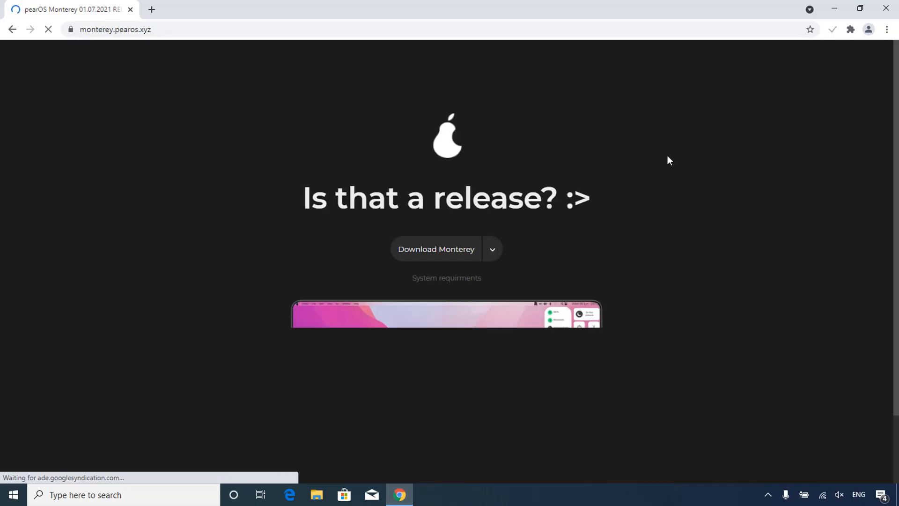
pyautogui.click(492, 249)
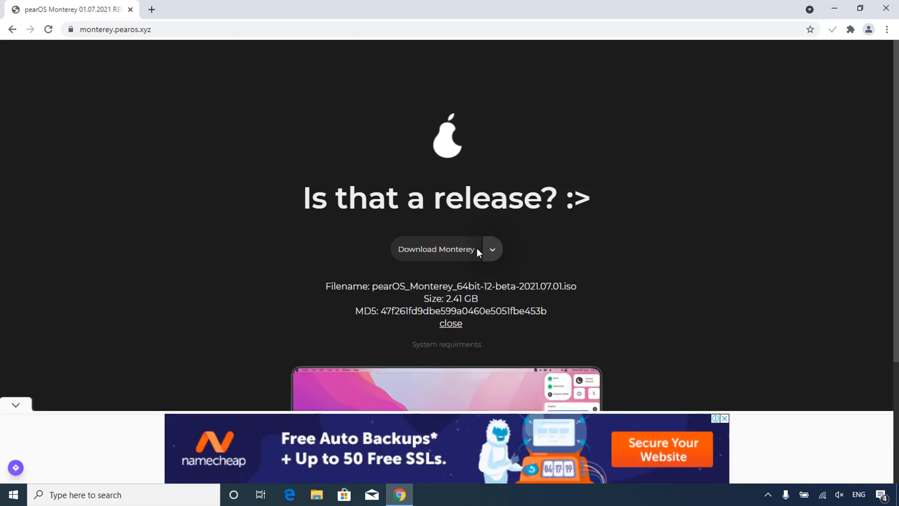
pyautogui.click(420, 250)
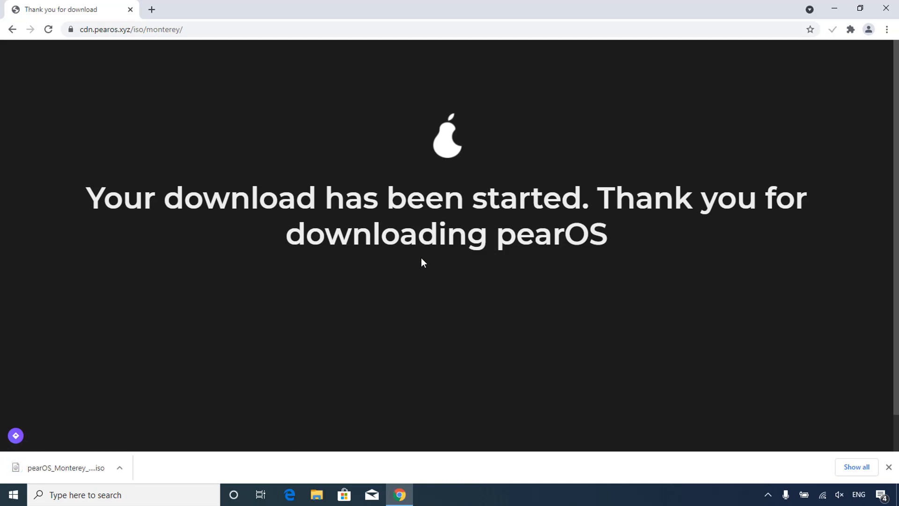
# Search Google for "rufus" in a new tab and open the official rufus.ie website.
pyautogui.click(152, 10)
pyautogui.write('r')
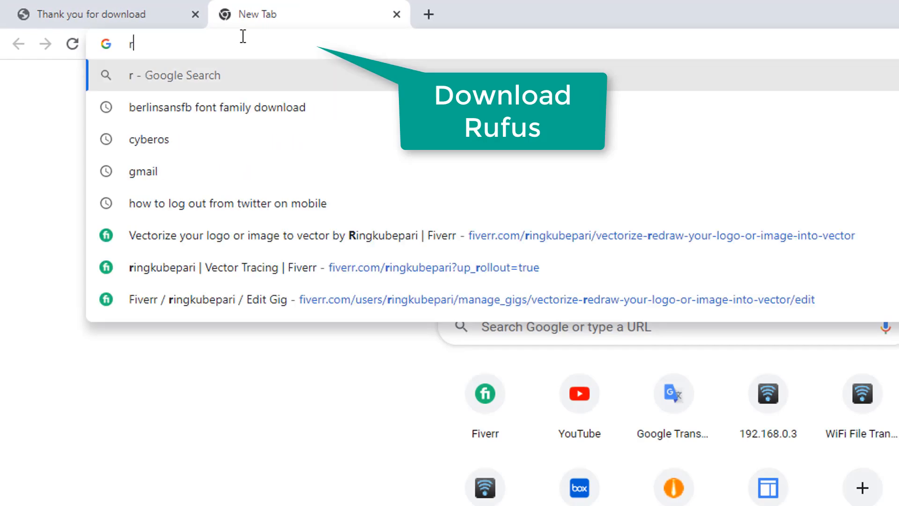
pyautogui.write('ufus')
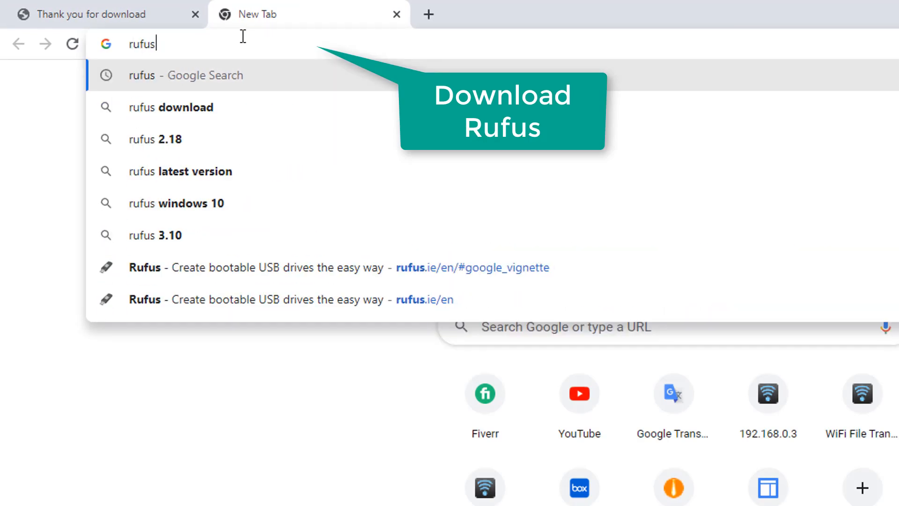
pyautogui.press('Return')
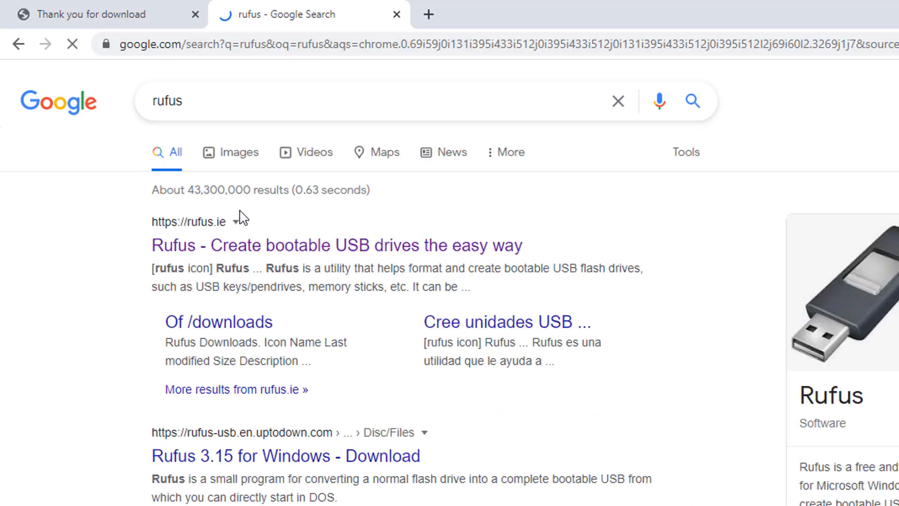
pyautogui.click(244, 246)
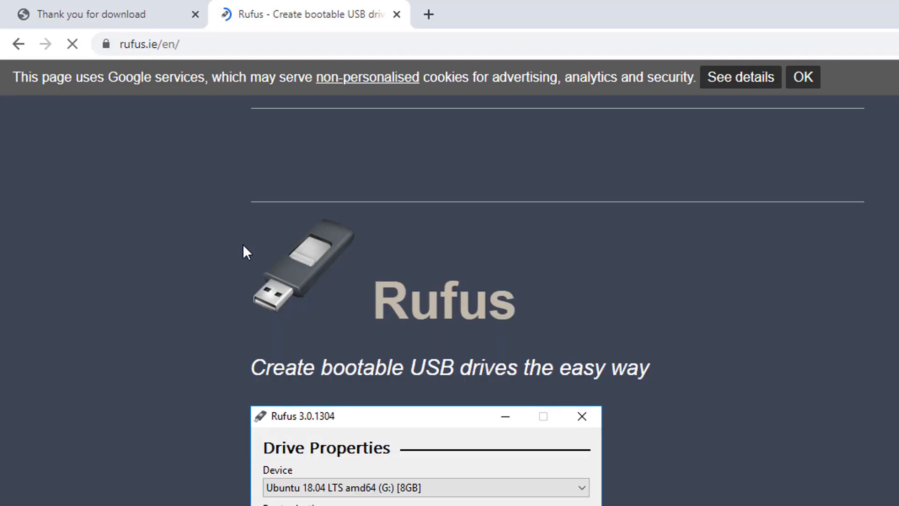
# Download the standard Rufus 3.15 version from the site's Download section.
pyautogui.scroll(-10, 243, 244)
pyautogui.scroll(-8, 242, 243)
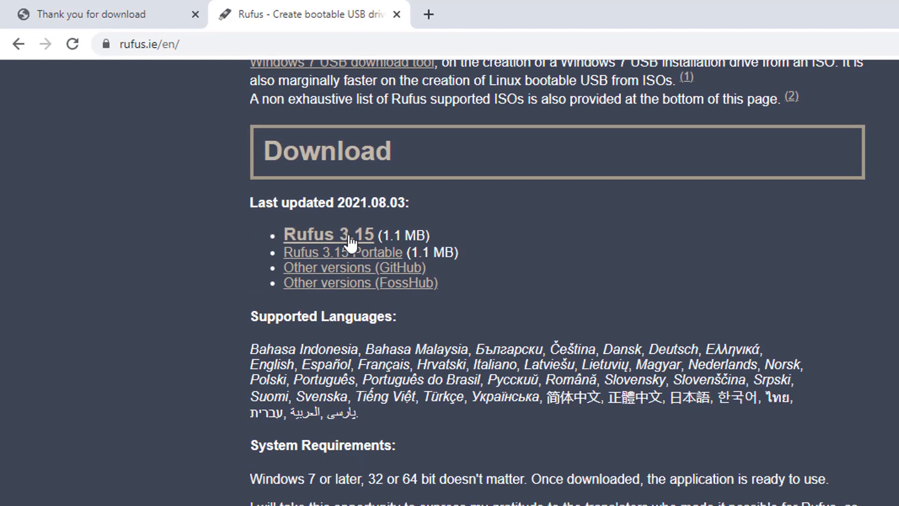
pyautogui.click(351, 242)
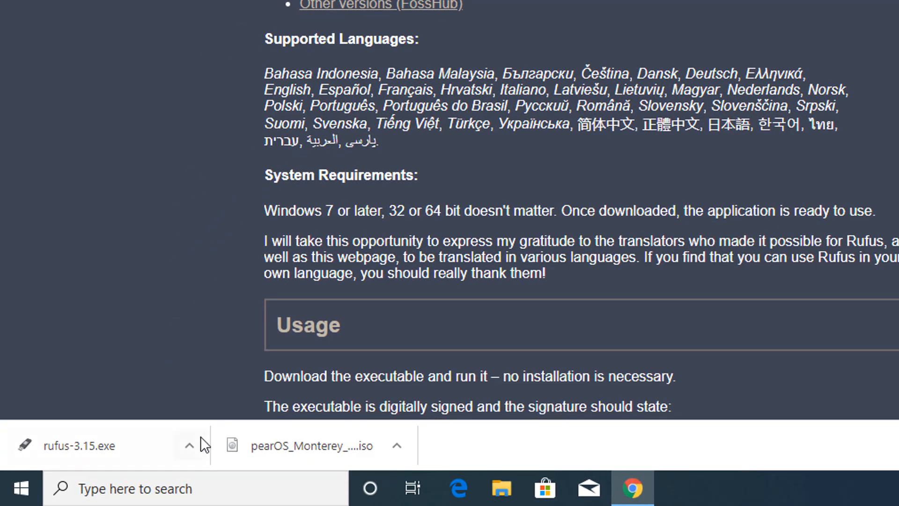
# Show the downloaded rufus-3.15.exe in its folder and close the browser.
pyautogui.click(187, 446)
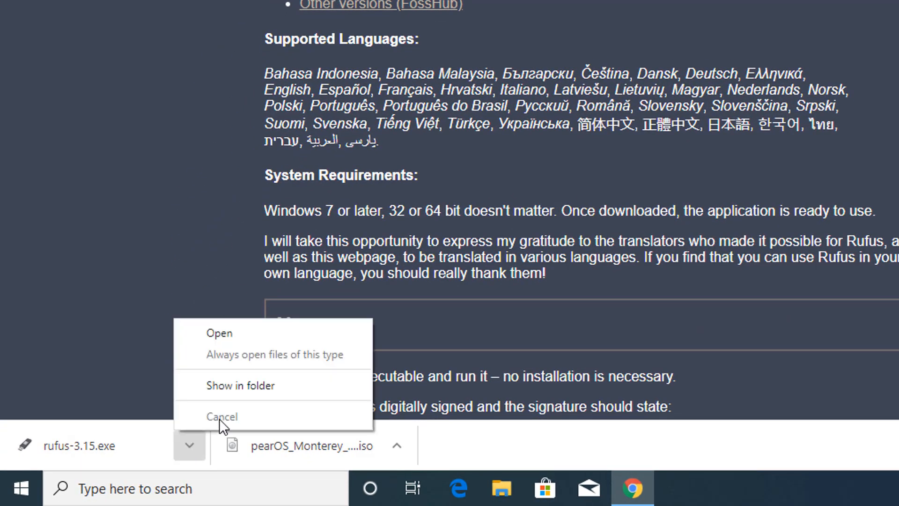
pyautogui.click(266, 387)
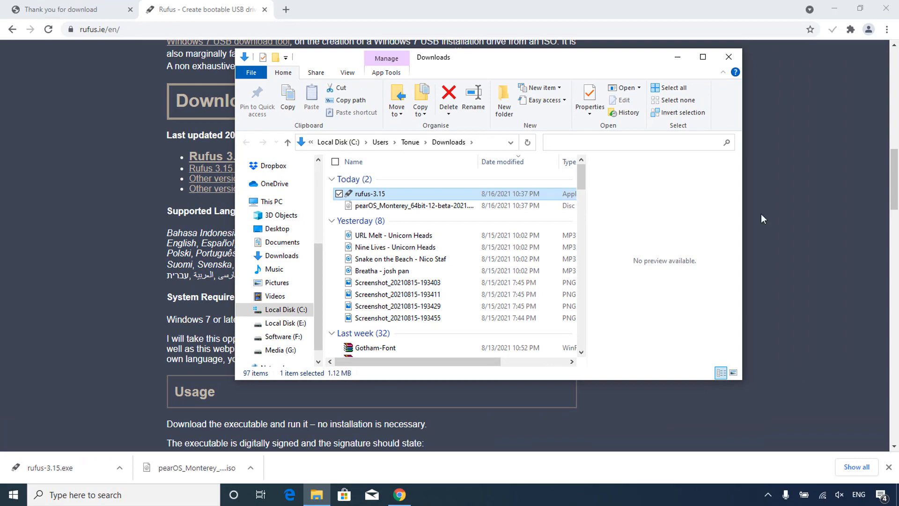
pyautogui.click(886, 9)
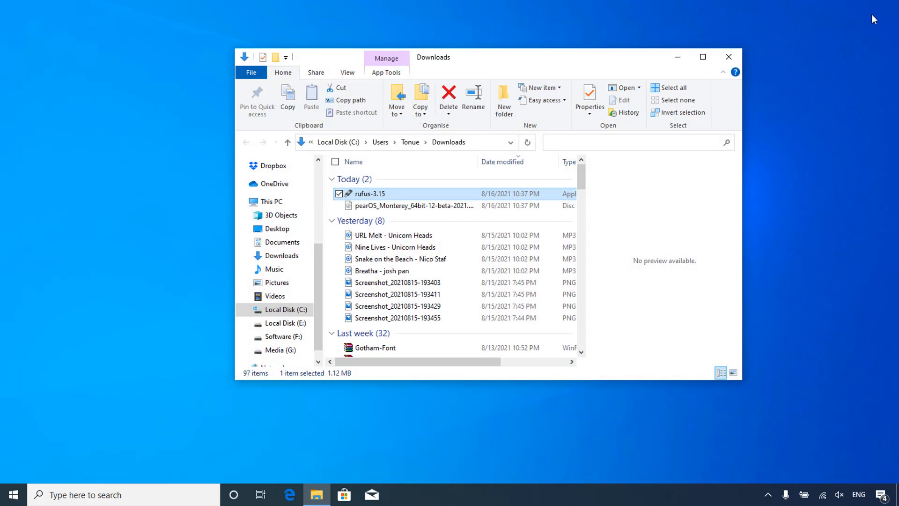
# Launch rufus-3.15 from the Downloads folder.
pyautogui.rightClick(369, 196)
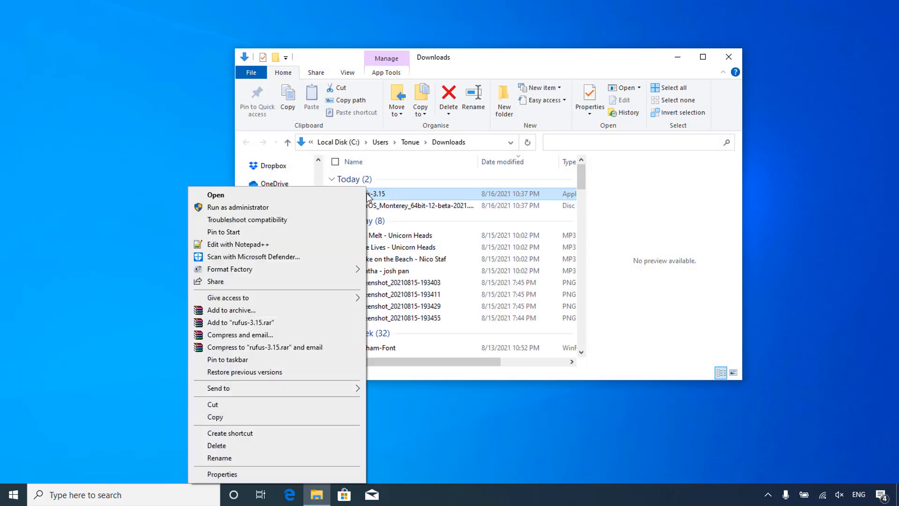
pyautogui.click(327, 198)
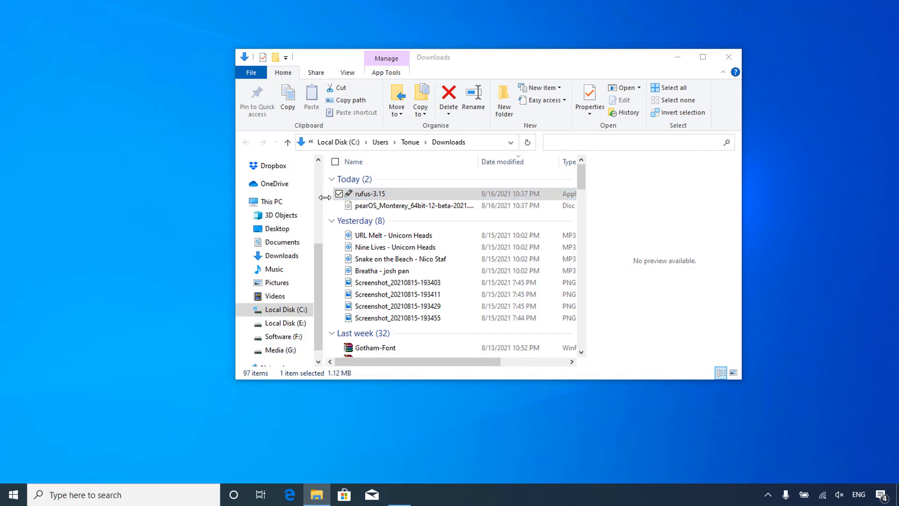
# Close the Downloads window and choose the 64 GB pendrive pearOS Monterey 12 (D:) as the target device.
pyautogui.click(728, 57)
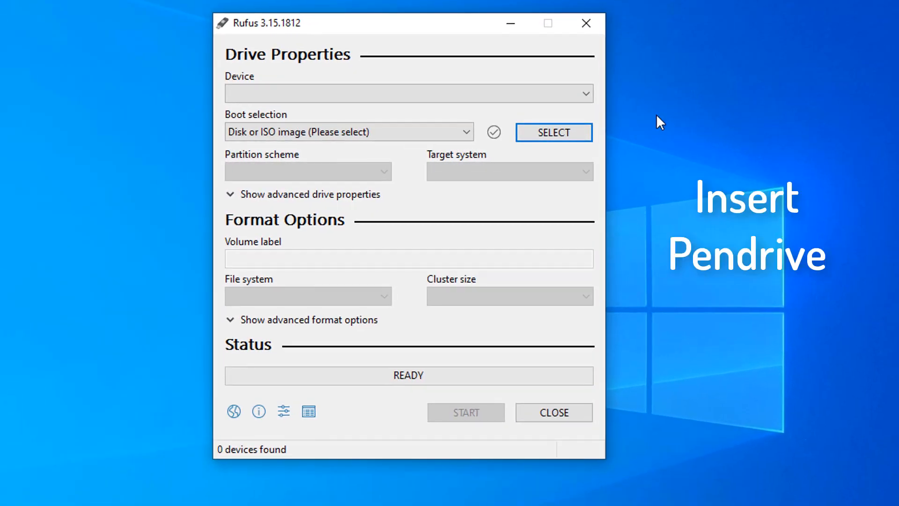
pyautogui.click(584, 94)
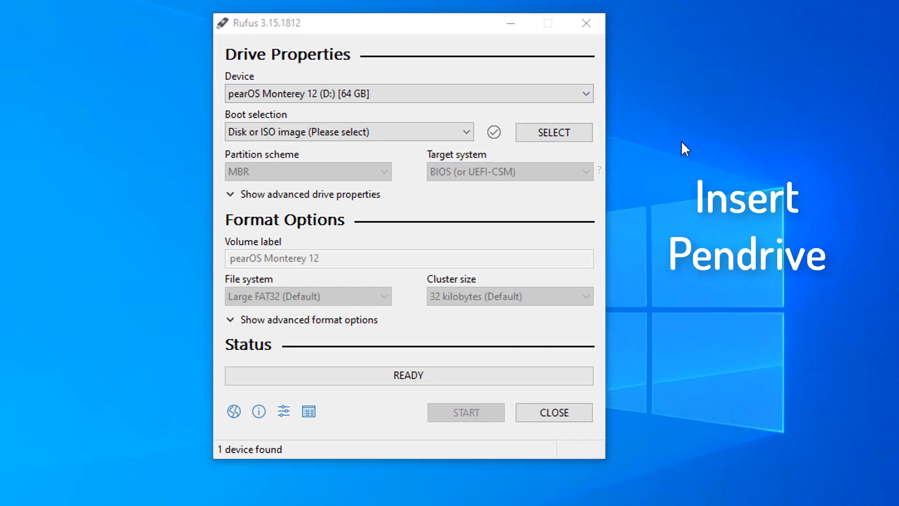
pyautogui.click(396, 94)
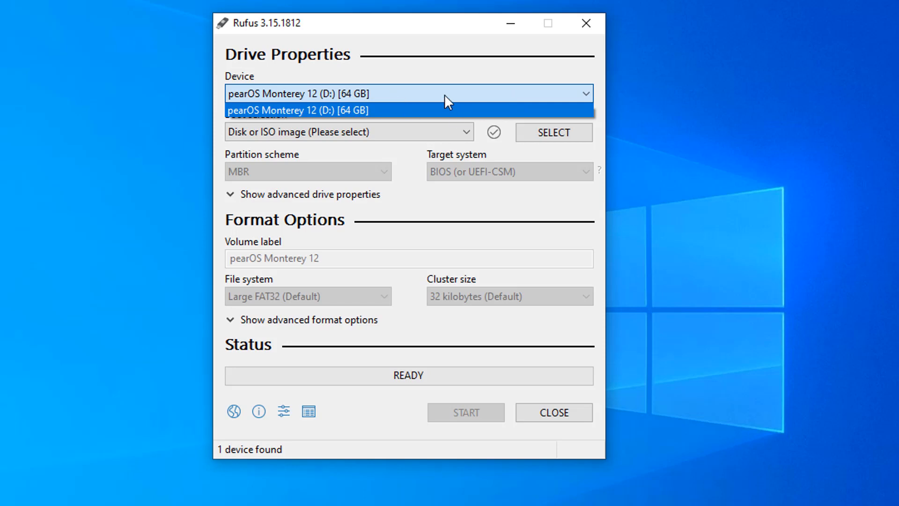
pyautogui.click(447, 110)
# Load the pearOS_Monterey_64bit-12-beta-2021.07.01 ISO from Downloads as the boot image.
pyautogui.click(559, 133)
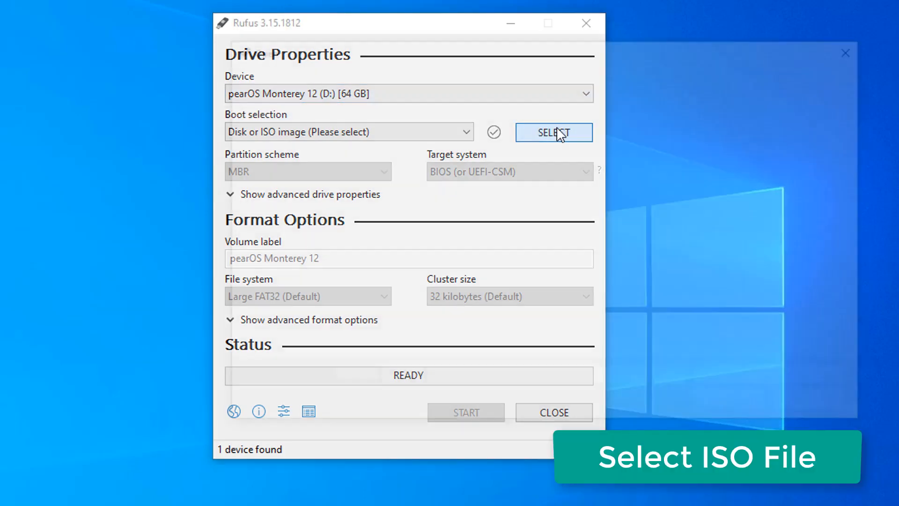
pyautogui.click(452, 179)
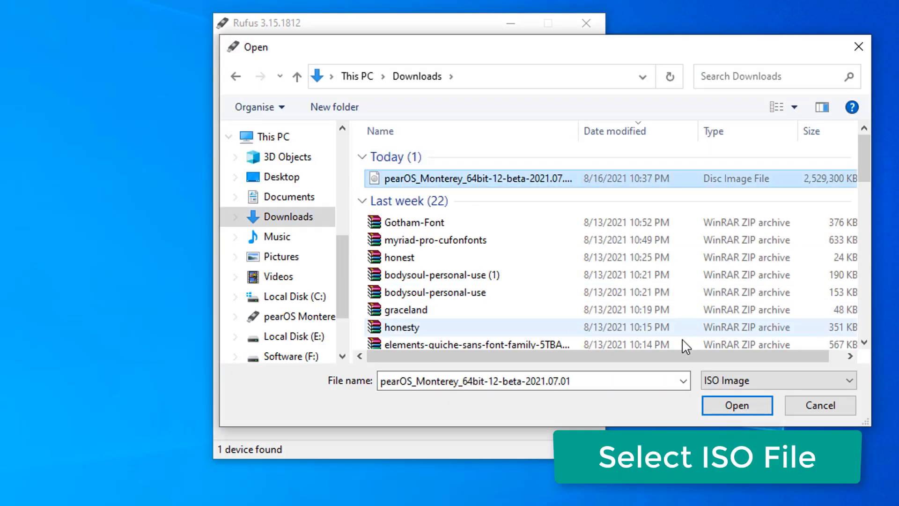
pyautogui.click(731, 408)
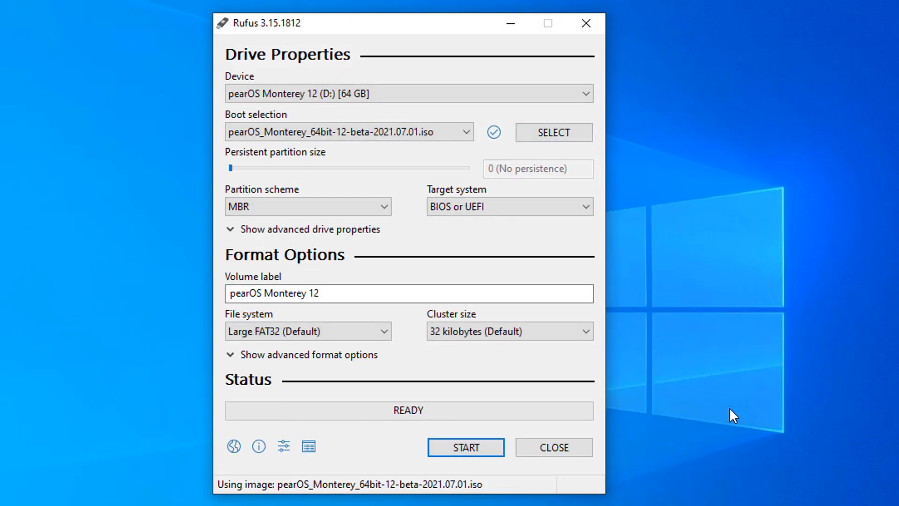
# Keep the partition scheme as MBR and the target system as BIOS or UEFI.
pyautogui.click(372, 210)
pyautogui.click(368, 211)
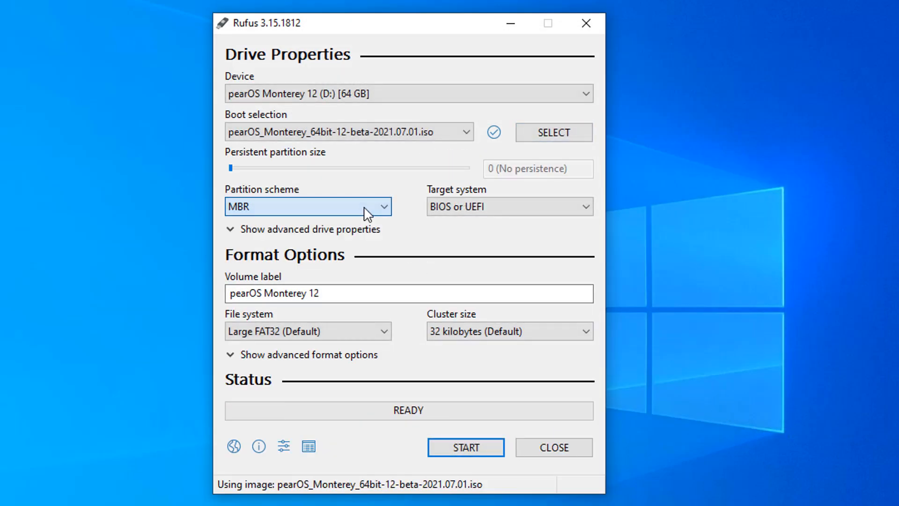
pyautogui.click(478, 209)
pyautogui.click(475, 209)
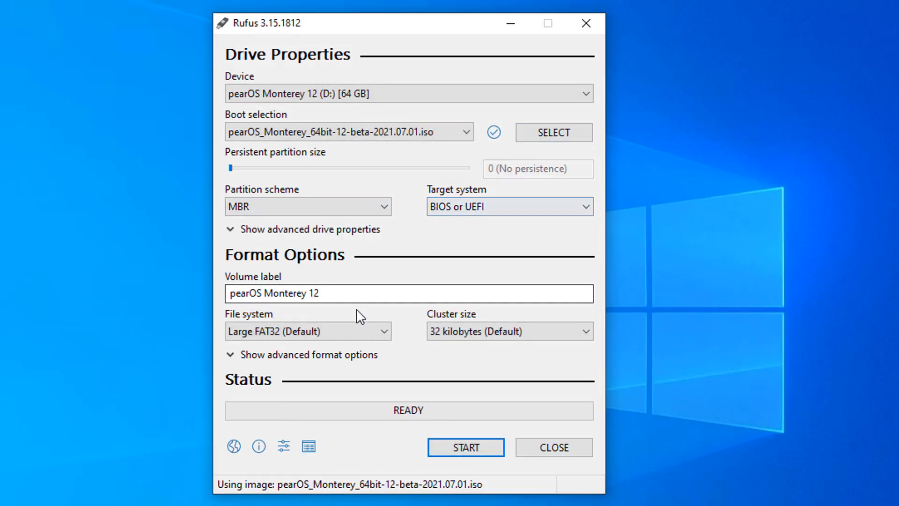
# Start writing the USB drive in the recommended ISO Image mode and accept erasing all its data.
pyautogui.click(478, 448)
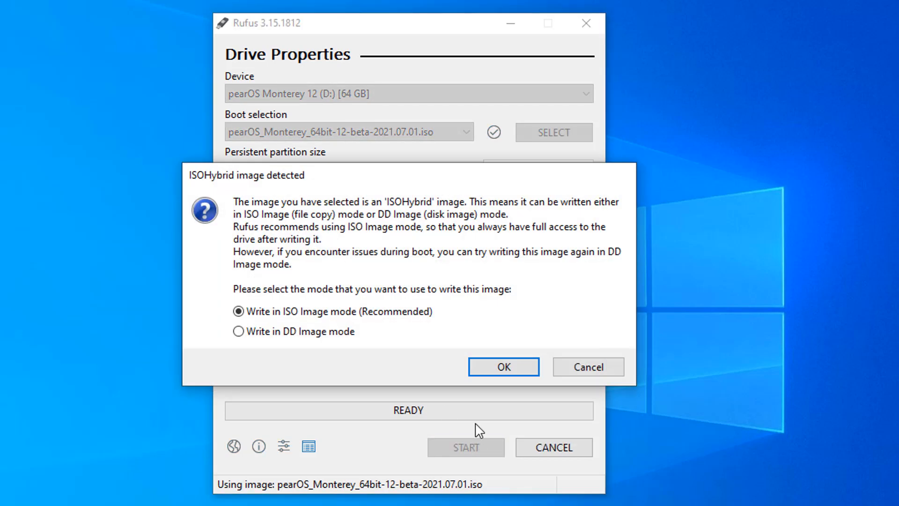
pyautogui.click(501, 368)
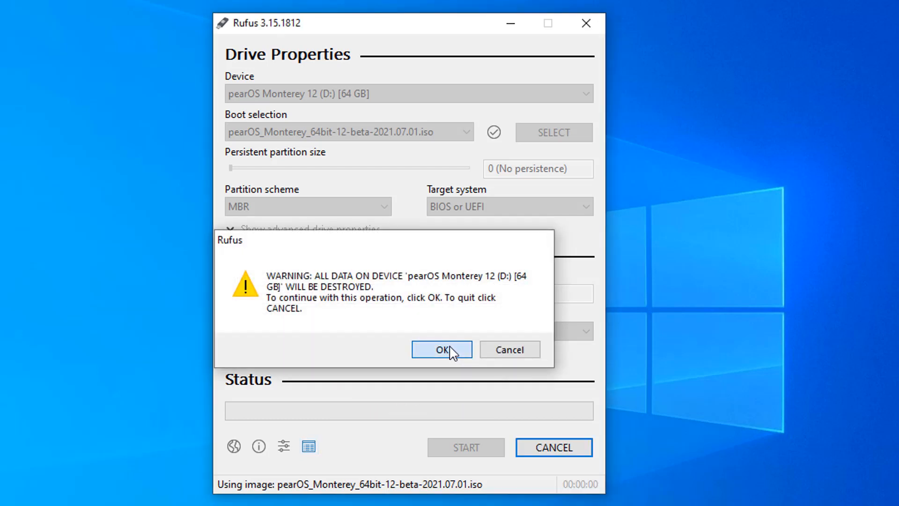
pyautogui.click(442, 350)
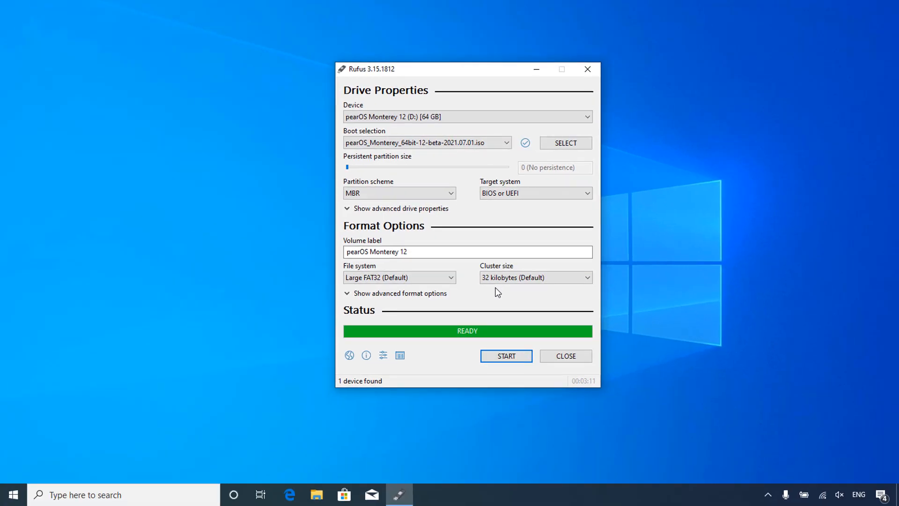
# Close Rufus and shut down the Windows computer.
pyautogui.click(565, 357)
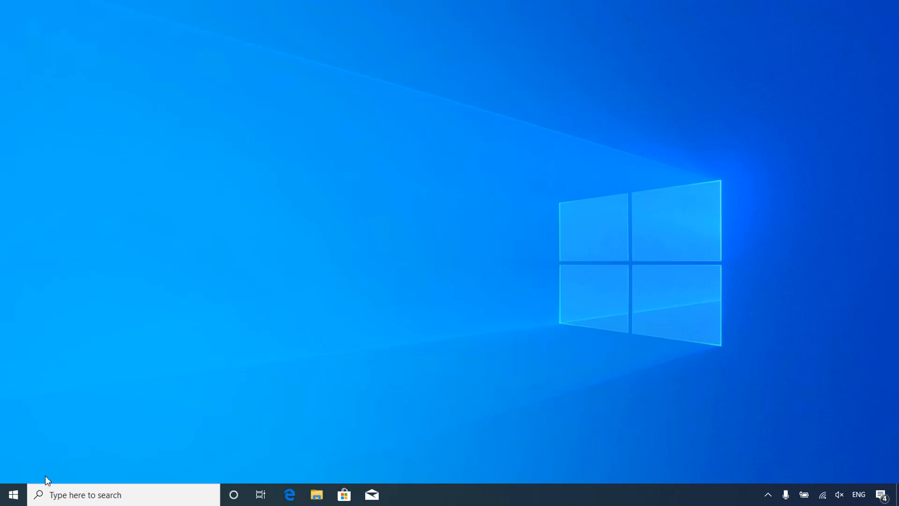
pyautogui.click(14, 499)
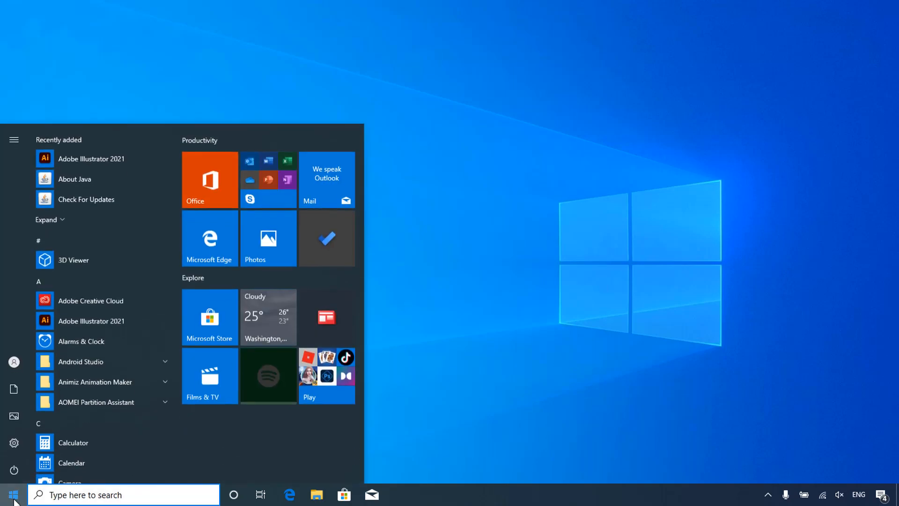
pyautogui.click(15, 471)
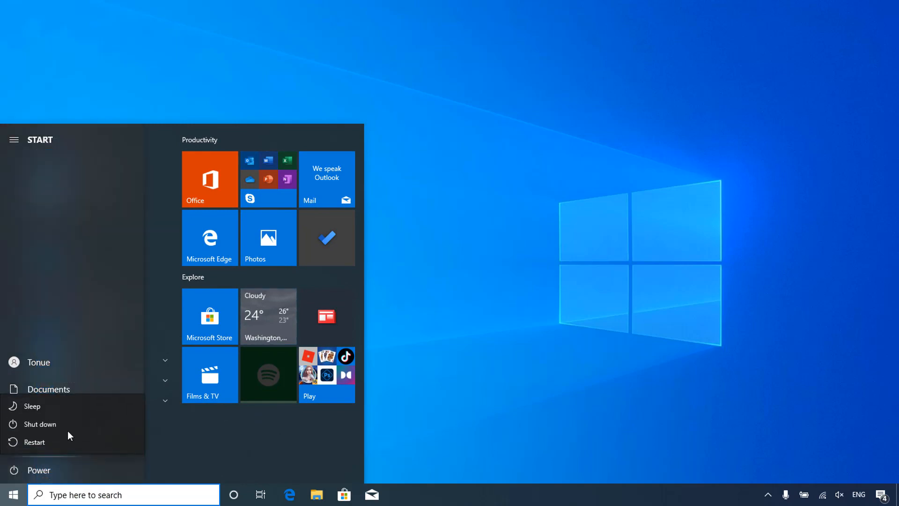
pyautogui.click(45, 424)
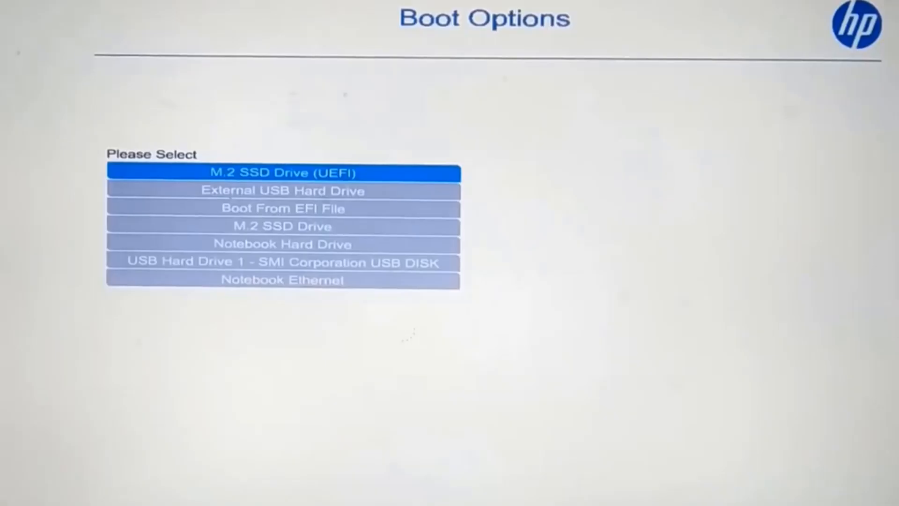
# Choose USB Hard Drive 1 - SMI Corporation USB DISK in the HP boot options.
pyautogui.press('Down')
pyautogui.press('Down')
pyautogui.press('Down')
pyautogui.press('Down')
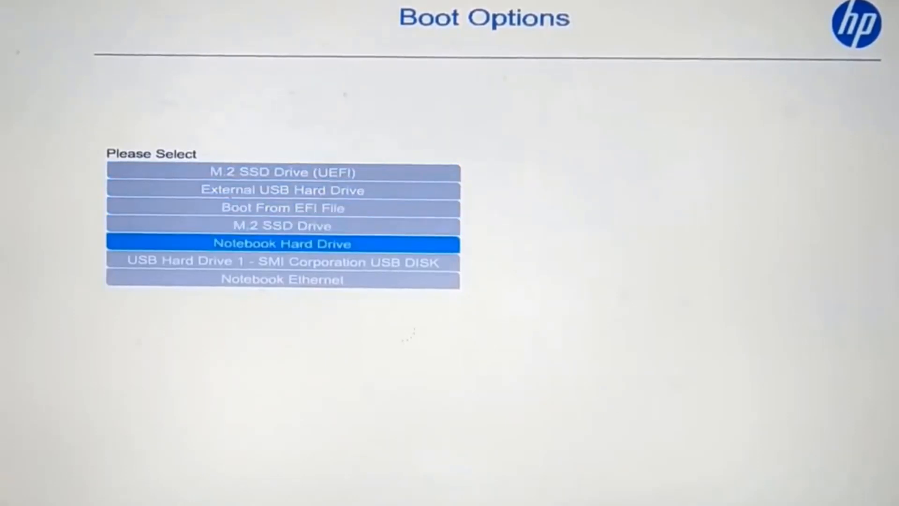
pyautogui.press('Down')
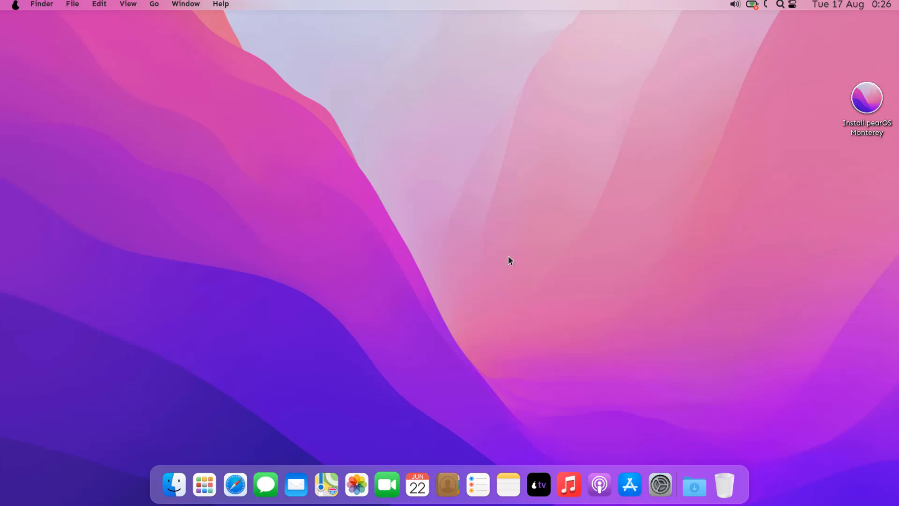
# Launch the pearOS Monterey installer from the desktop and continue with American English as the language.
pyautogui.click(862, 107)
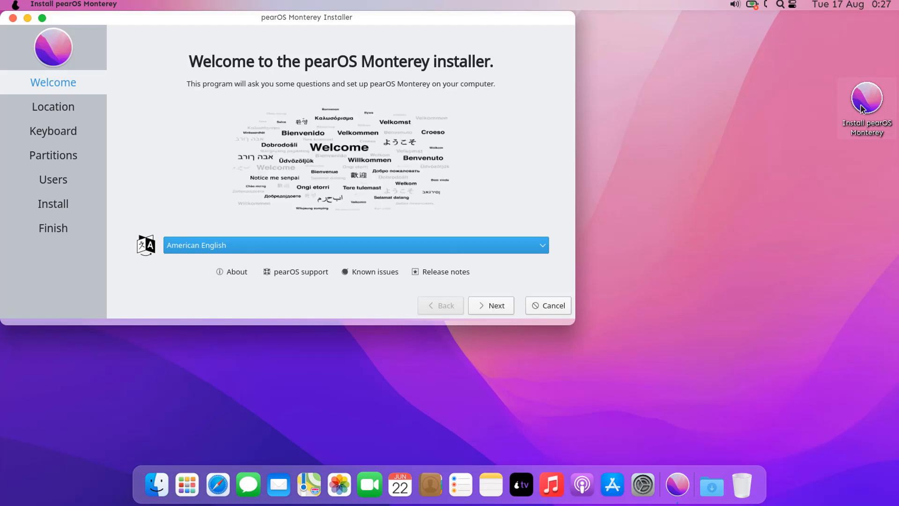
pyautogui.moveTo(531, 20); pyautogui.dragTo(682, 91)
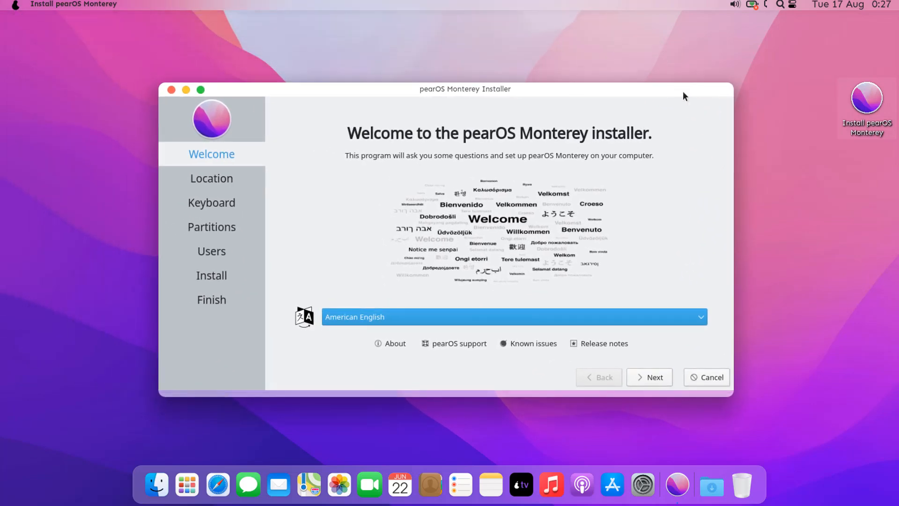
pyautogui.click(696, 320)
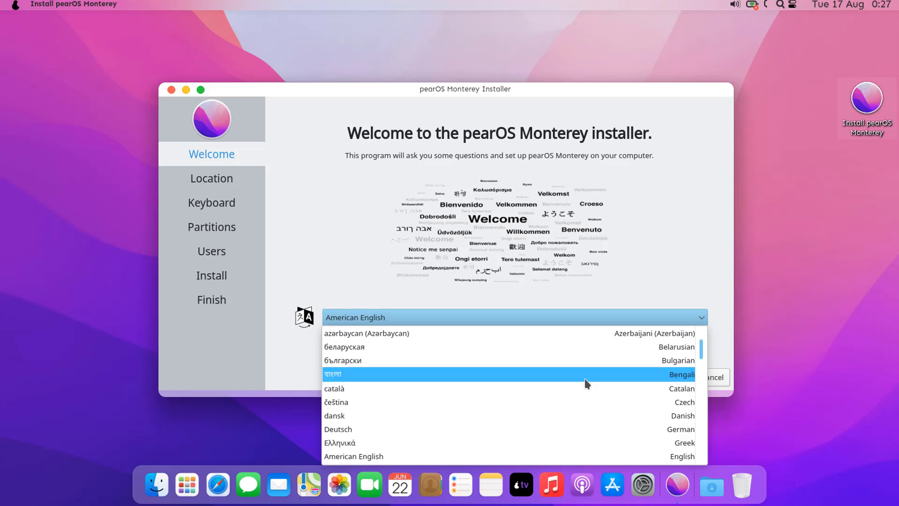
pyautogui.click(719, 344)
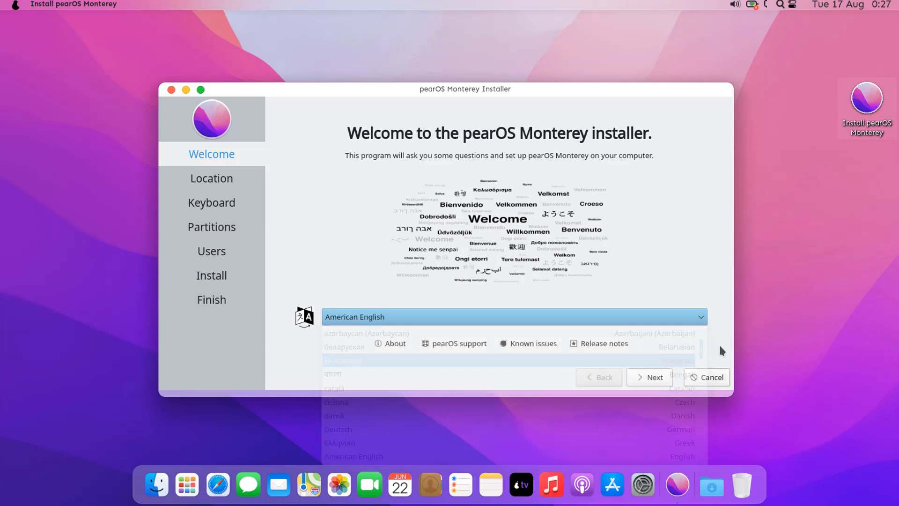
pyautogui.click(657, 378)
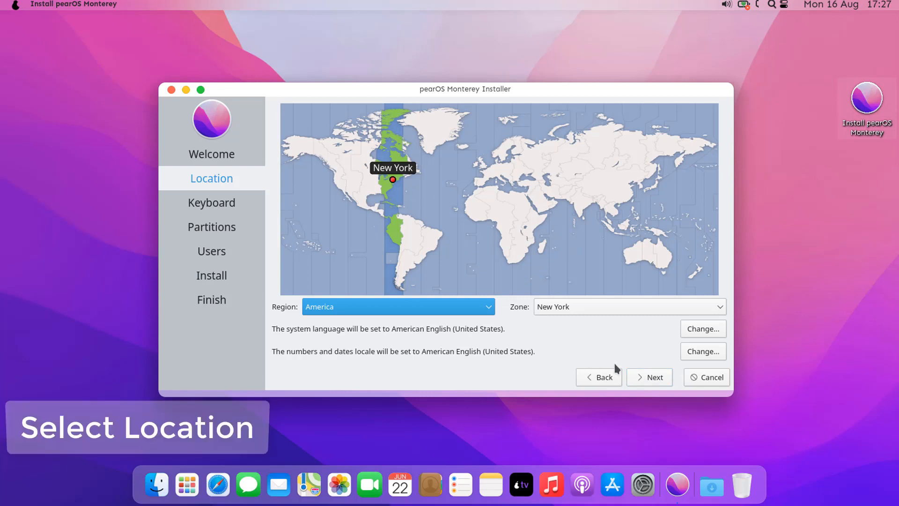
# Accept America / New York as the location and English (US) Default as the keyboard layout.
pyautogui.click(651, 378)
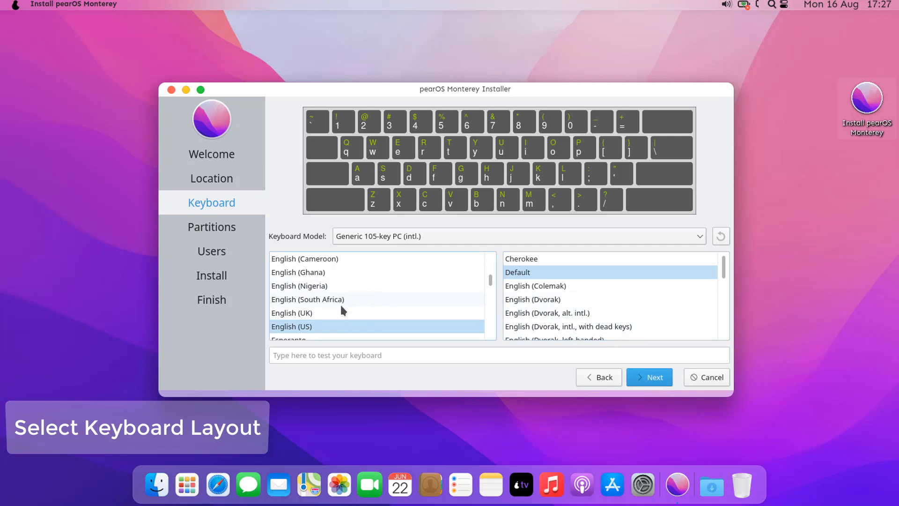
pyautogui.click(651, 377)
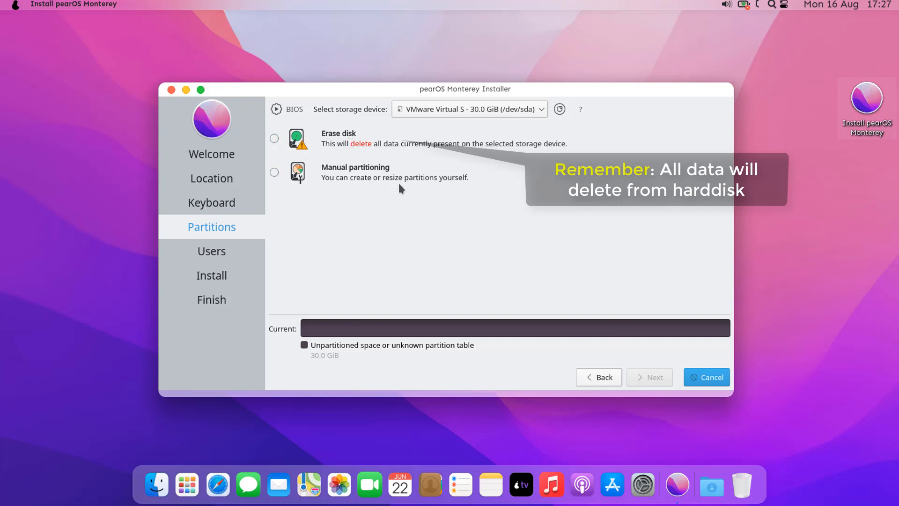
# Choose Erase disk for the 30.0 GiB VMware Virtual S drive and continue to the user settings.
pyautogui.click(275, 139)
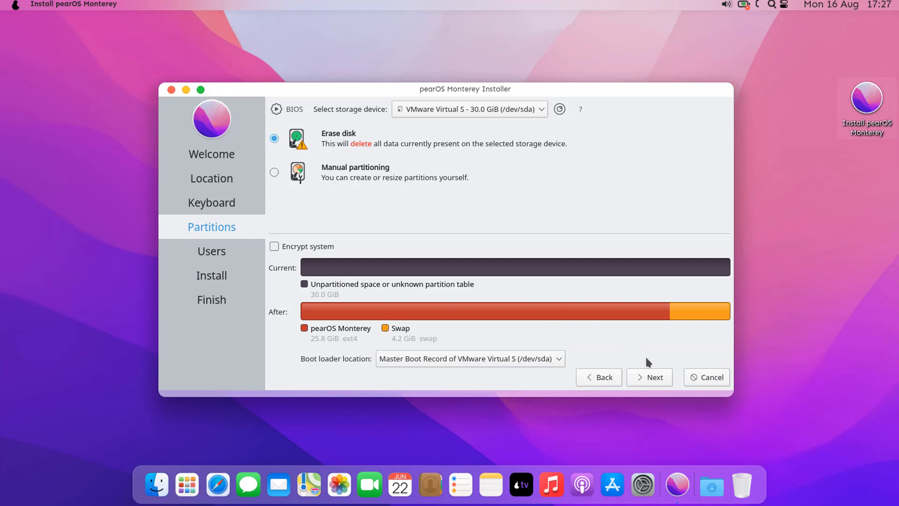
pyautogui.click(656, 377)
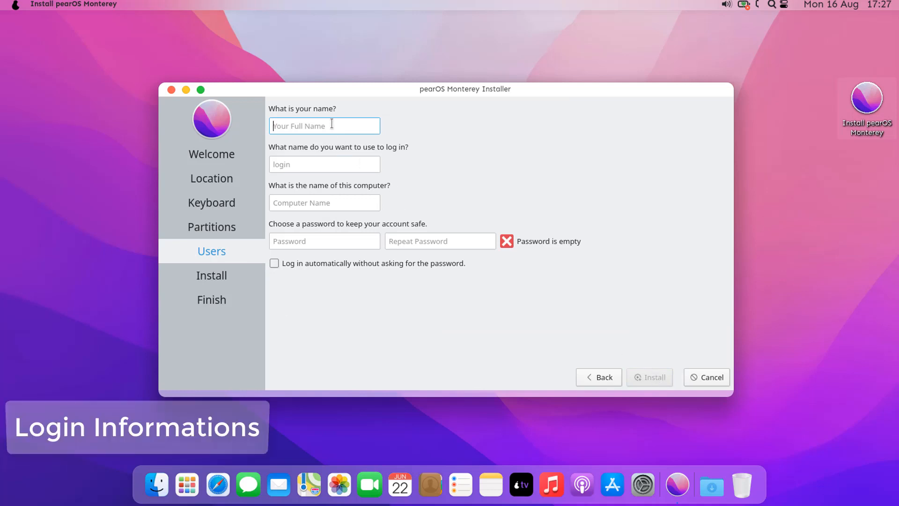
# Enter the user's name, type and repeat the account password, and start the installation.
pyautogui.write('th')
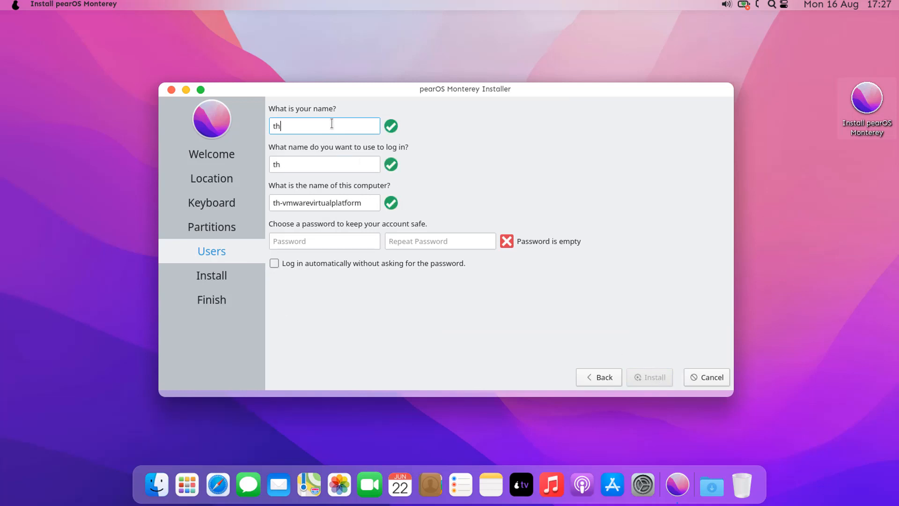
pyautogui.click(323, 242)
pyautogui.write('******')
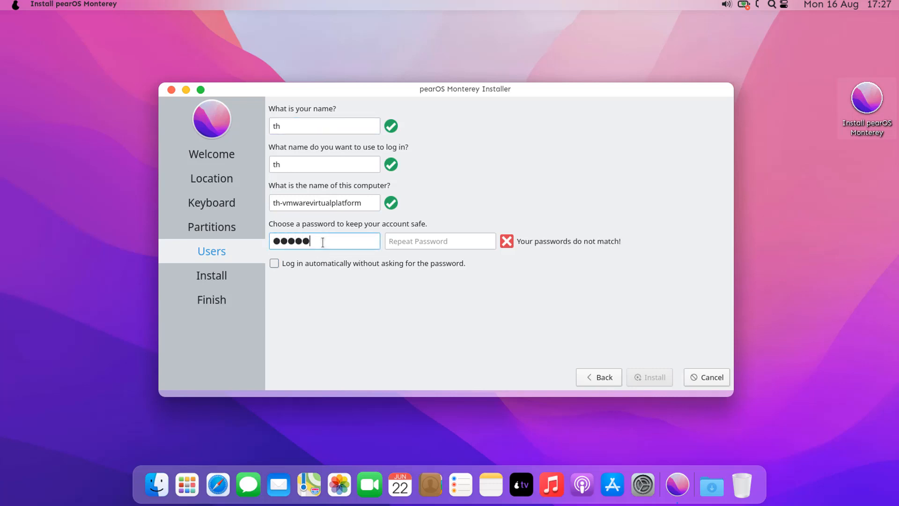
pyautogui.click(400, 241)
pyautogui.write('******')
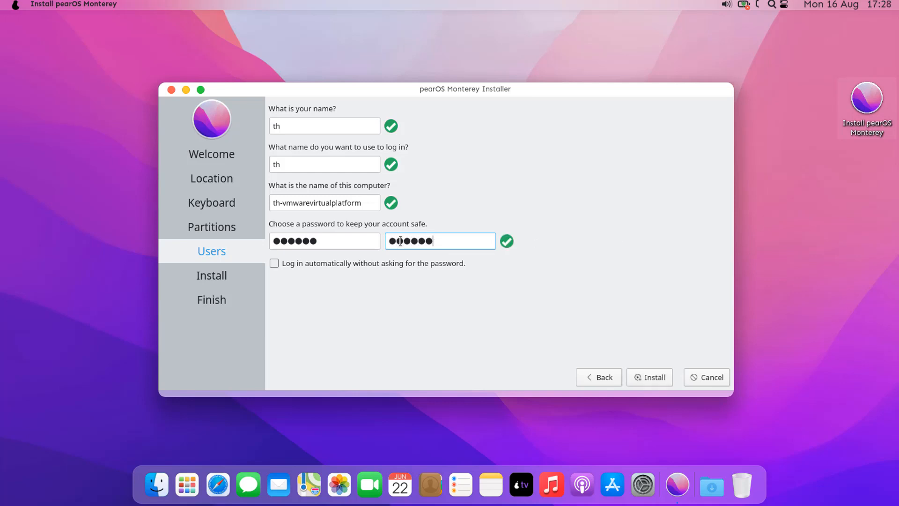
pyautogui.click(658, 378)
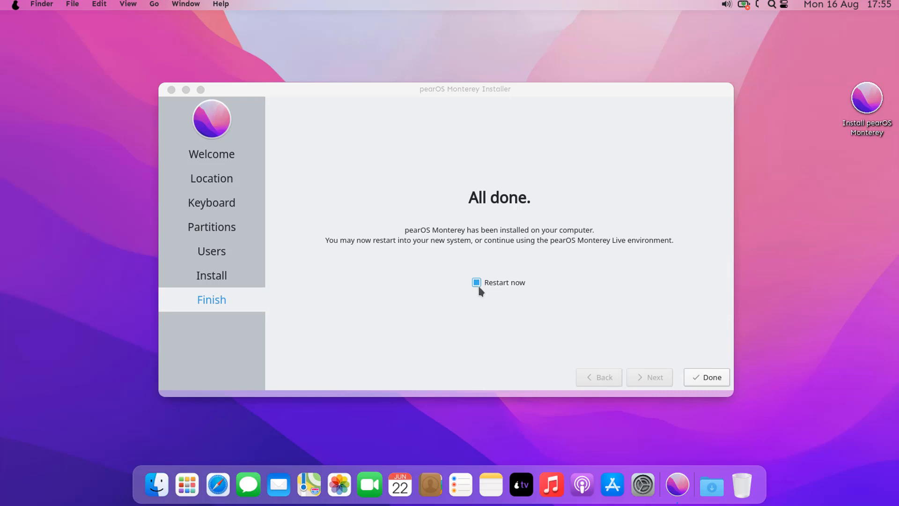
# Finish the installer with Restart now enabled and log in to the installed system with the account password.
pyautogui.click(716, 382)
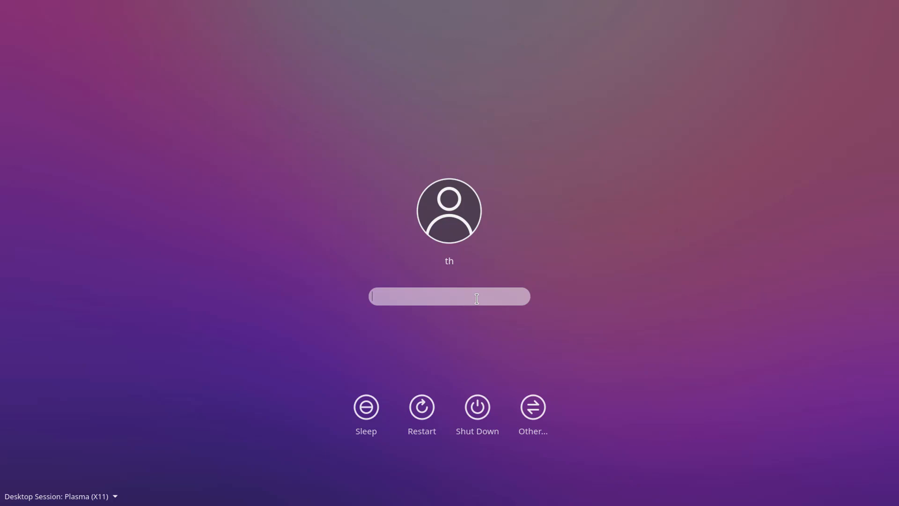
pyautogui.write('••••••')
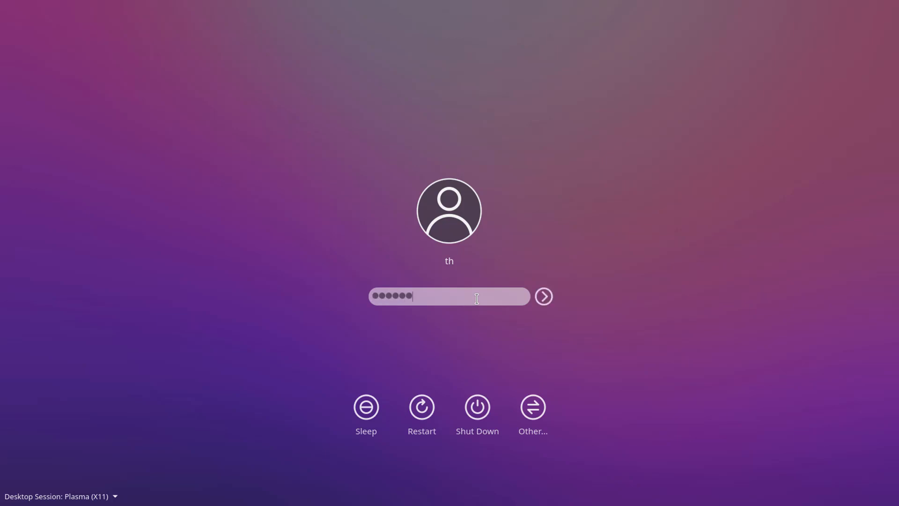
pyautogui.click(543, 297)
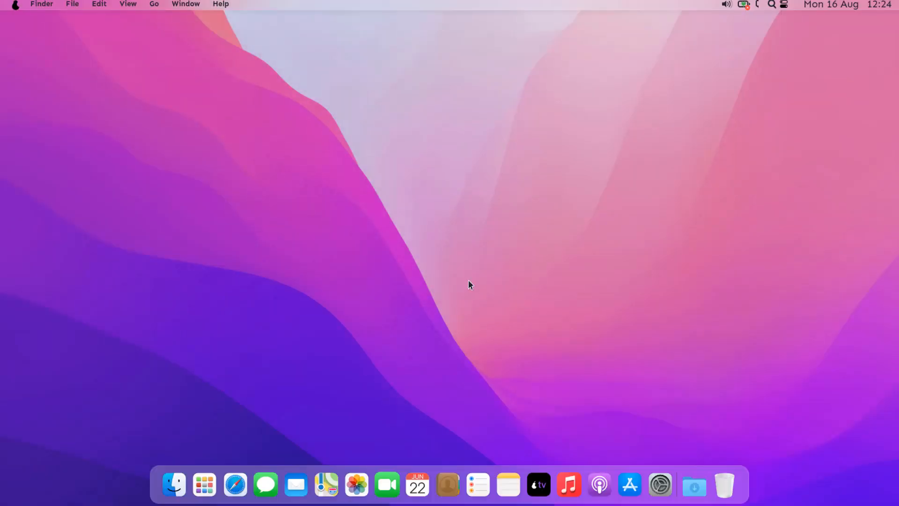
# Open the pear system menu on the installed desktop.
pyautogui.click(16, 6)
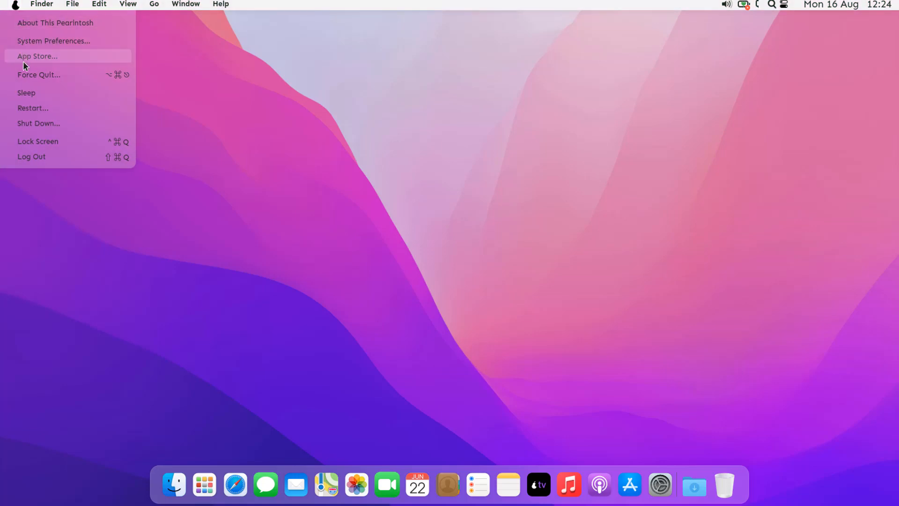